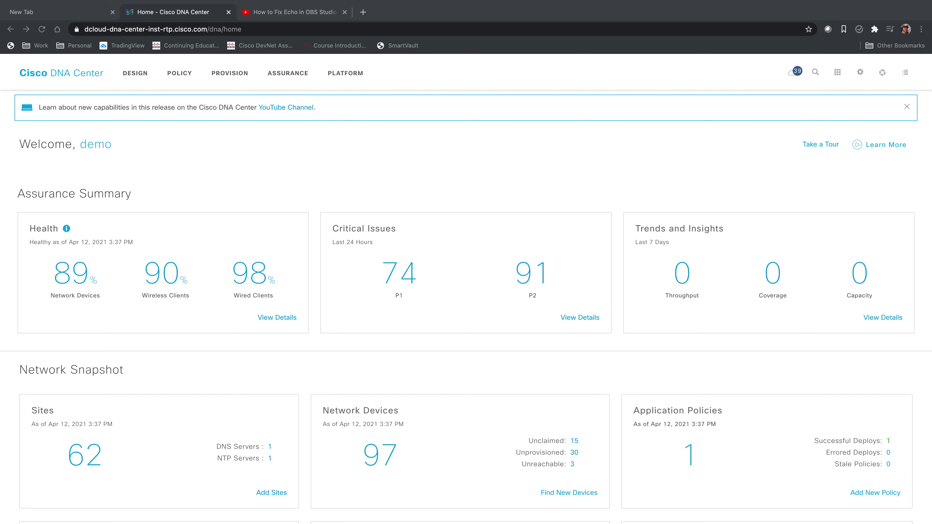
Open the Assurance Overall Health dashboard and scroll down to the Top 10 Issue Types list.
left_click(292, 74)
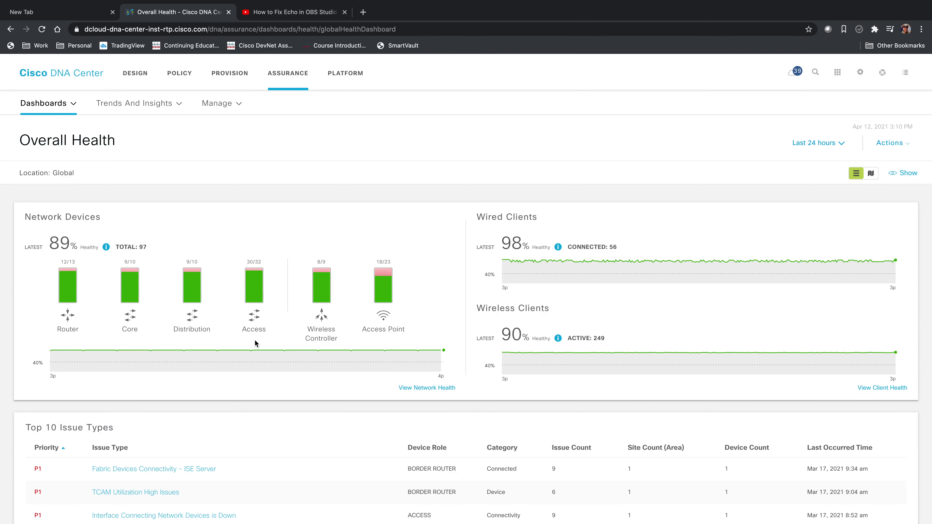
scroll(255, 343, "down", 4)
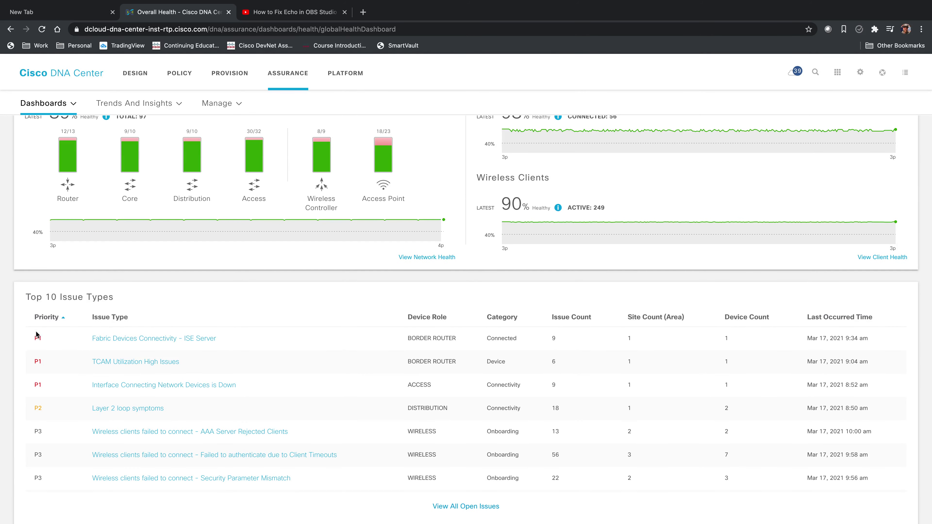
List the open Interface Down issues and open the GigabitEthernet1/7 down issue on device 10.13.6.2.
left_click(99, 388)
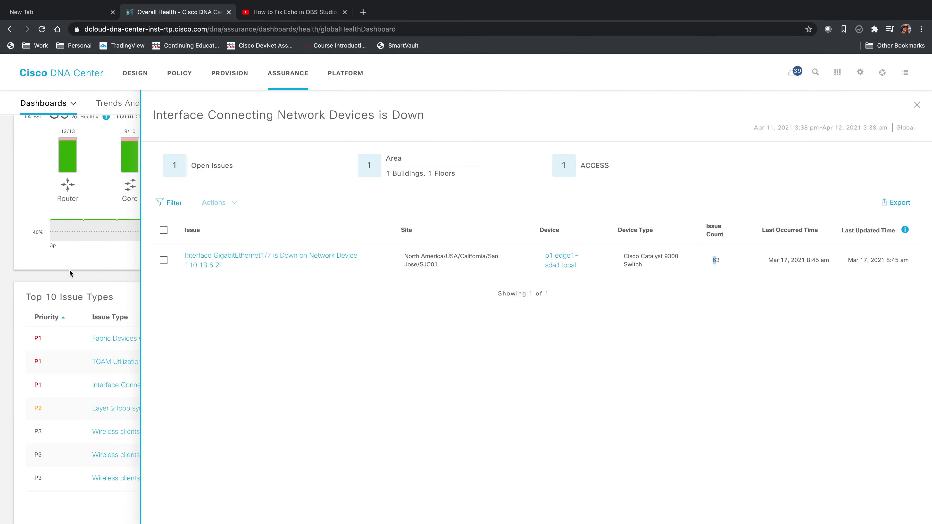
left_click(208, 260)
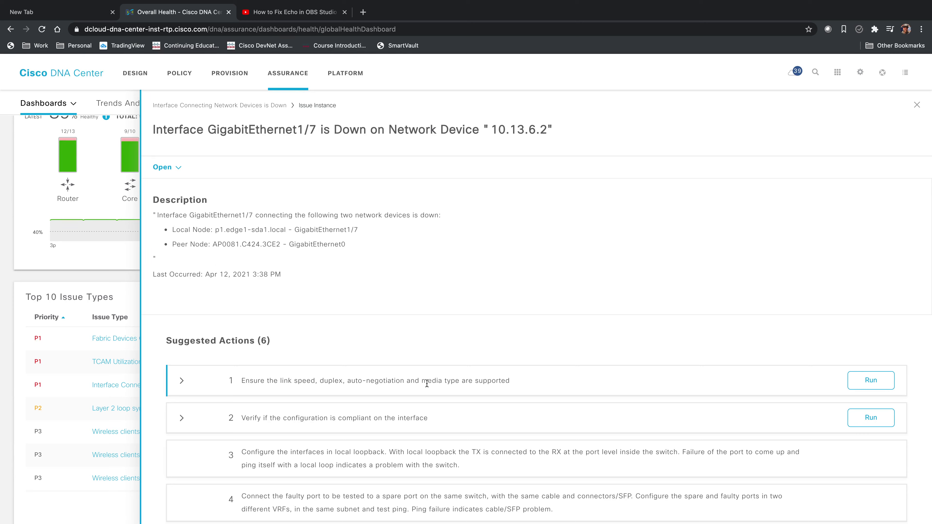
left_click(871, 381)
Run the interface configuration compliance check from the issue's suggested actions.
scroll(280, 453, "down", 5)
scroll(281, 452, "down", 5)
scroll(217, 443, "down", 3)
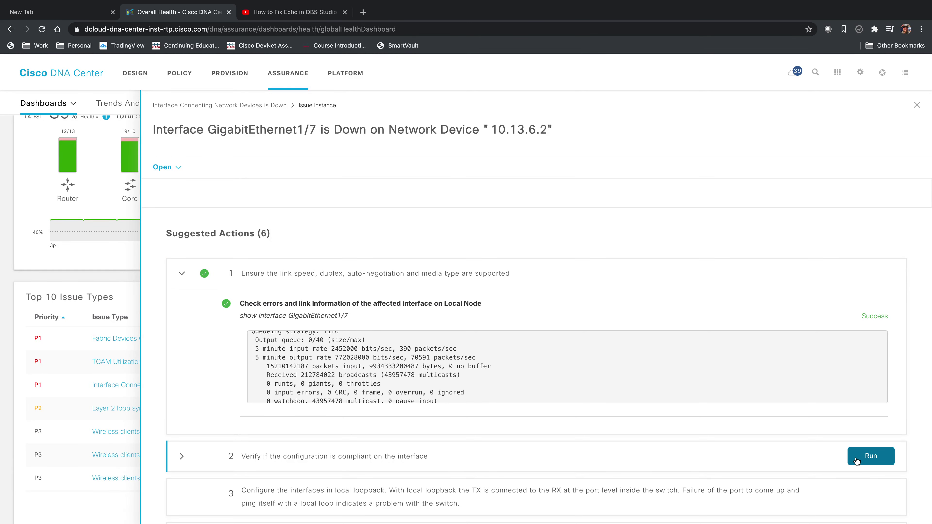
left_click(870, 456)
Expand suggested action 6 to show the Cisco TAC contact options.
scroll(518, 426, "down", 4)
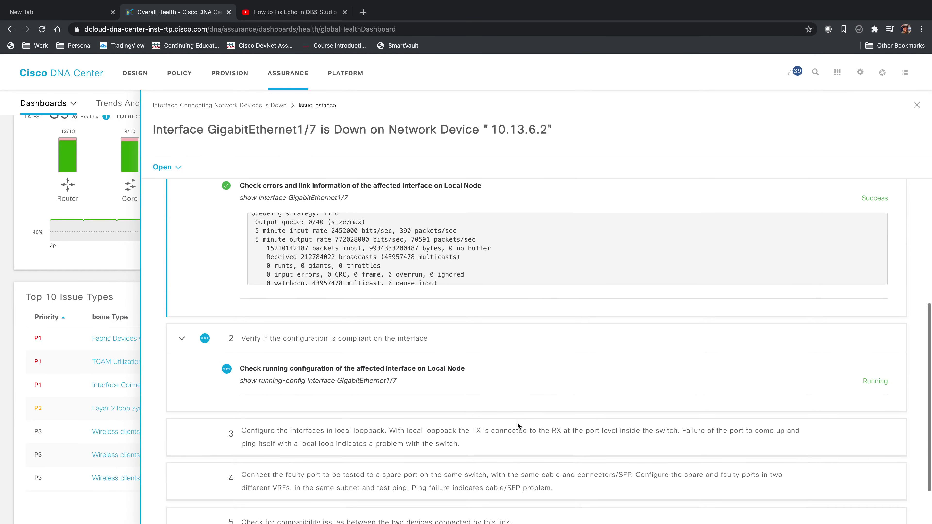
scroll(519, 426, "down", 5)
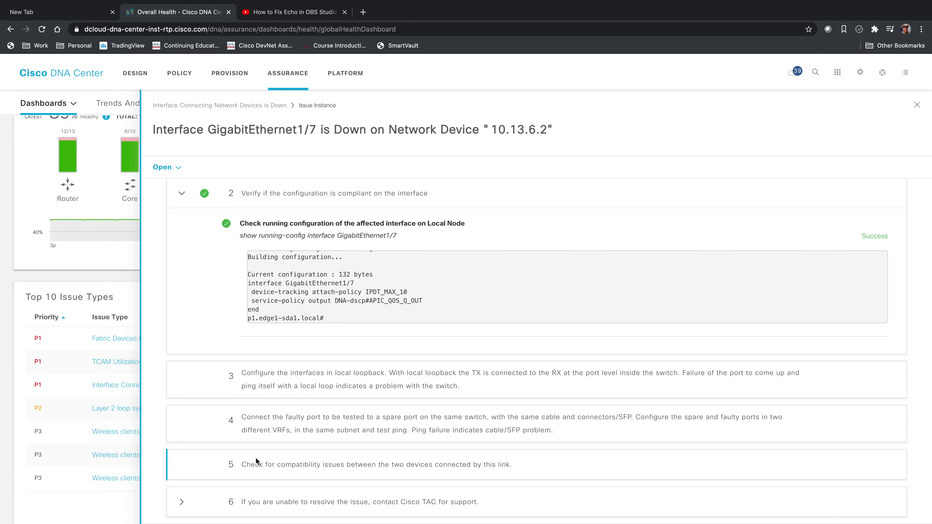
left_click(198, 507)
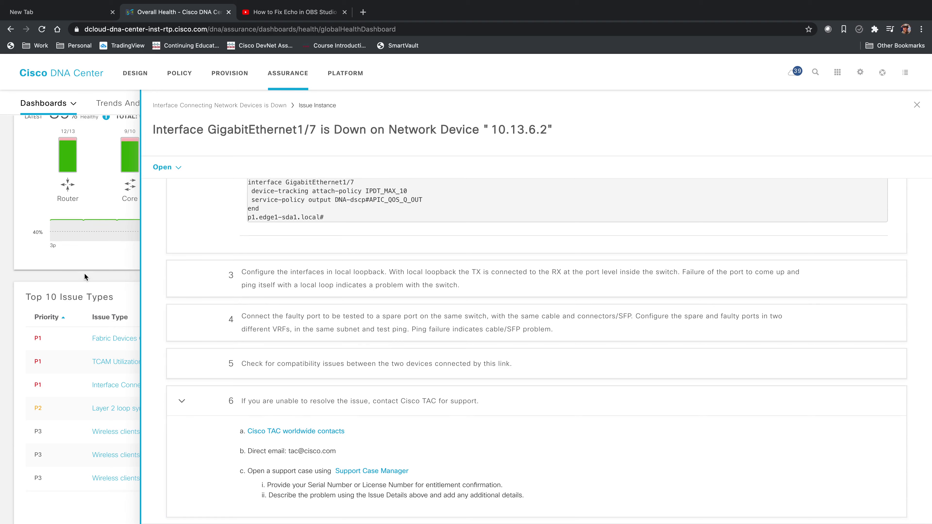
left_click(110, 408)
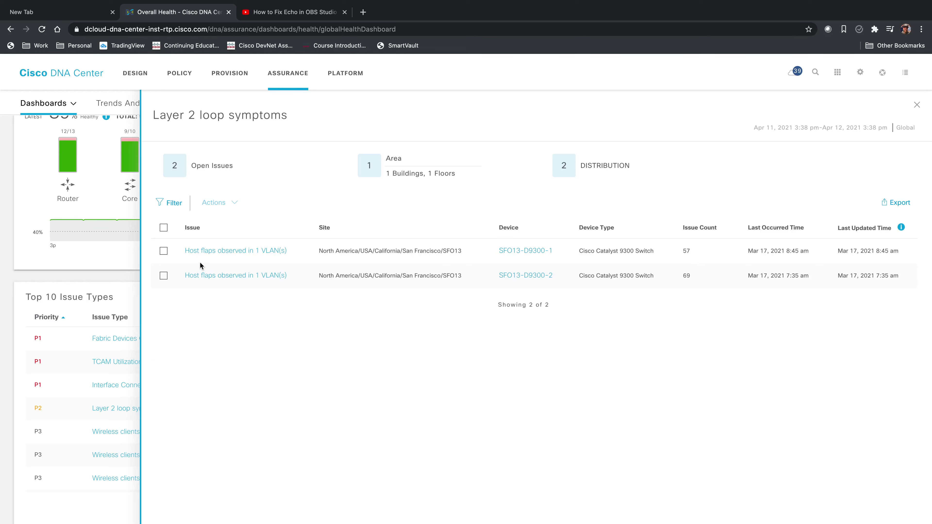
left_click(235, 251)
Run Machine Reasoning on the first Host flaps issue and review the VLAN 31 loop conclusions.
left_click_drag(280, 316, 263, 307)
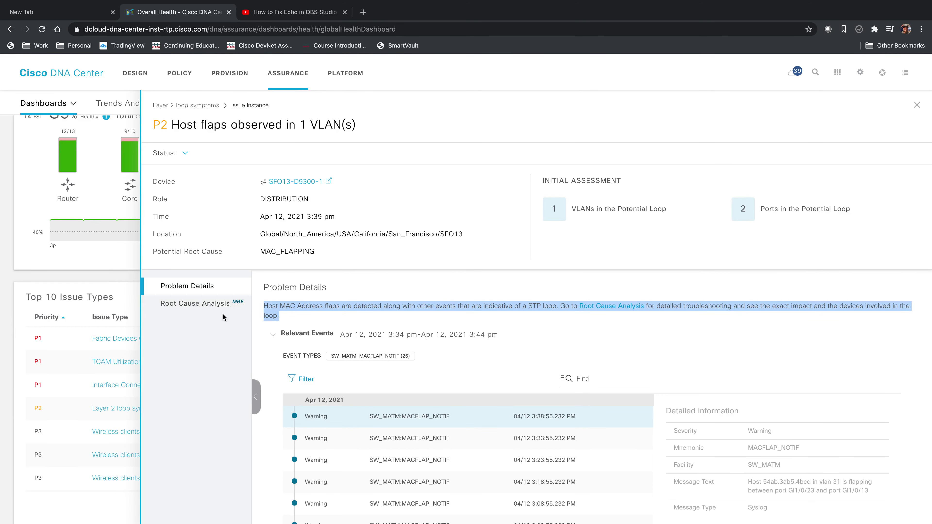
left_click(195, 307)
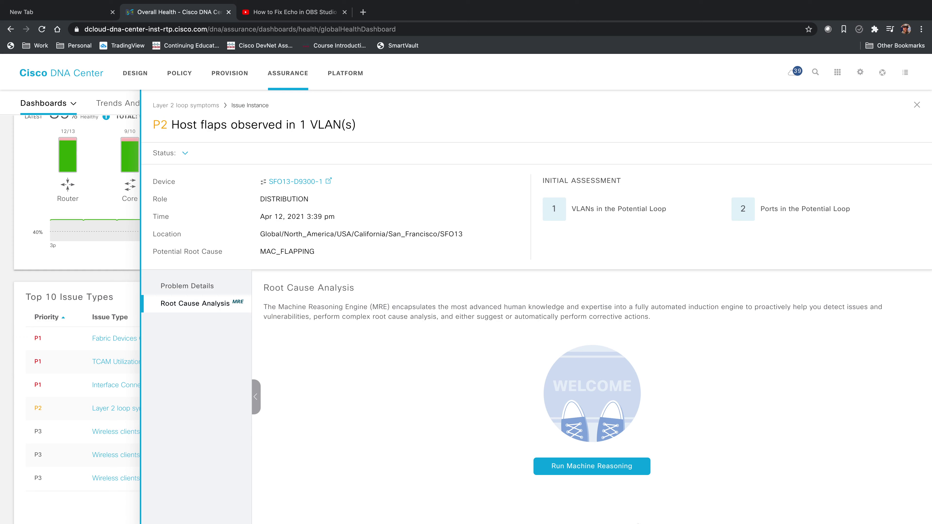
left_click(589, 458)
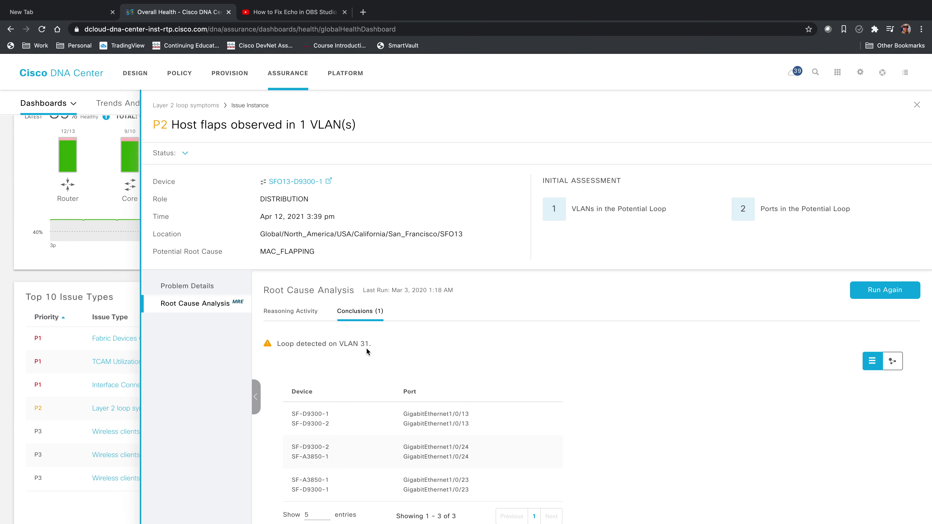
scroll(366, 347, "down", 3)
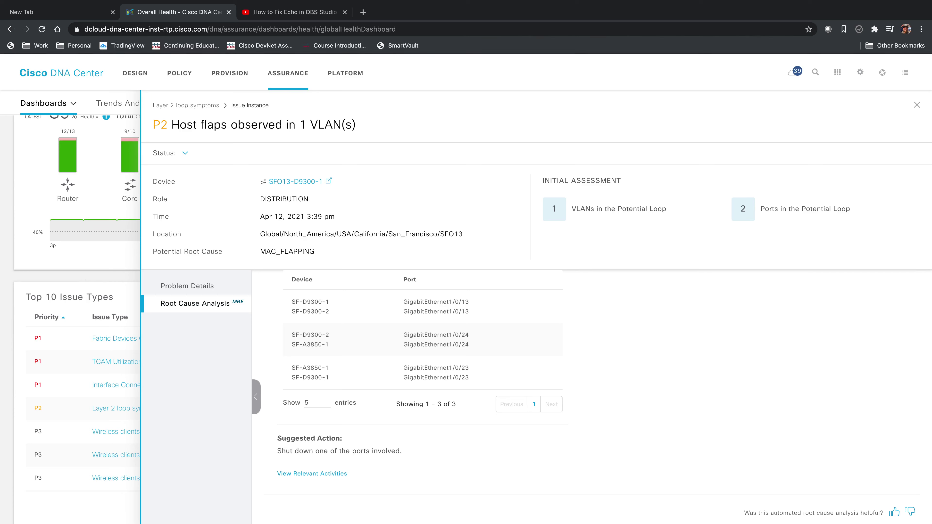
left_click(917, 104)
left_click(44, 103)
mouse_move(41, 133)
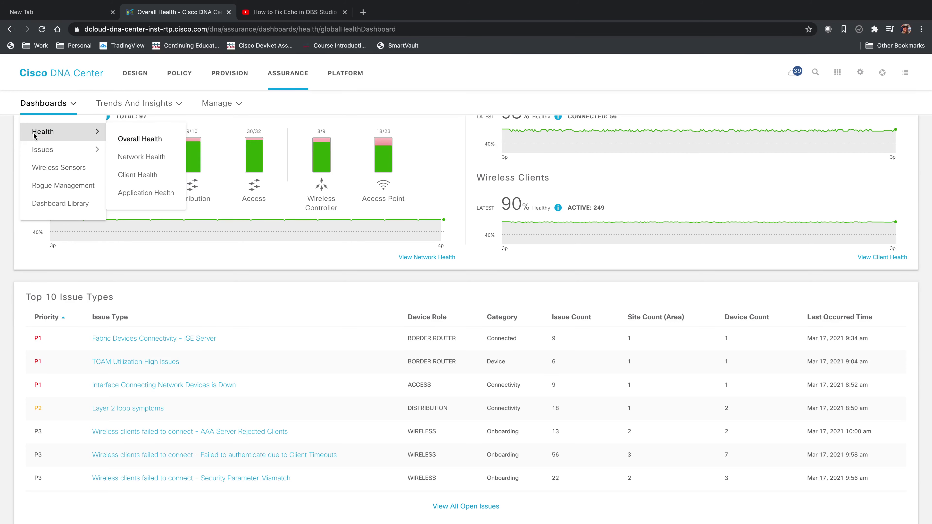
Open the Client Health dashboard showing 90% healthy wireless and 98% healthy wired clients.
left_click(123, 177)
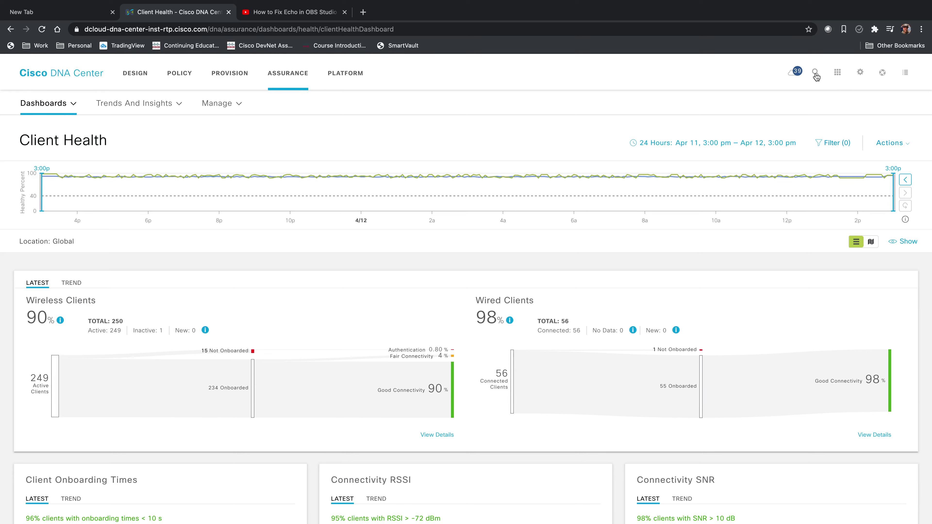
left_click(815, 73)
Search for the user, open their iPad's Client 360, and scroll to its seven issues.
type("gra")
left_click(468, 152)
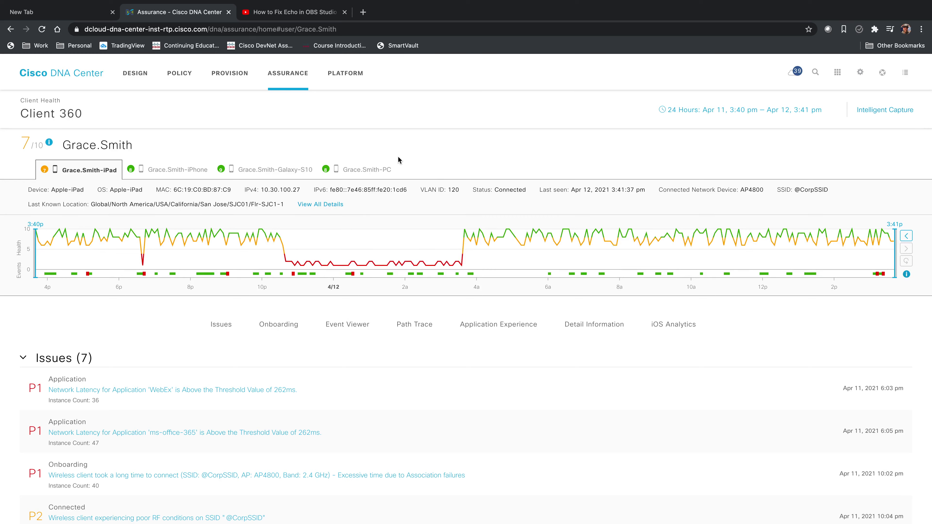
left_click(442, 254)
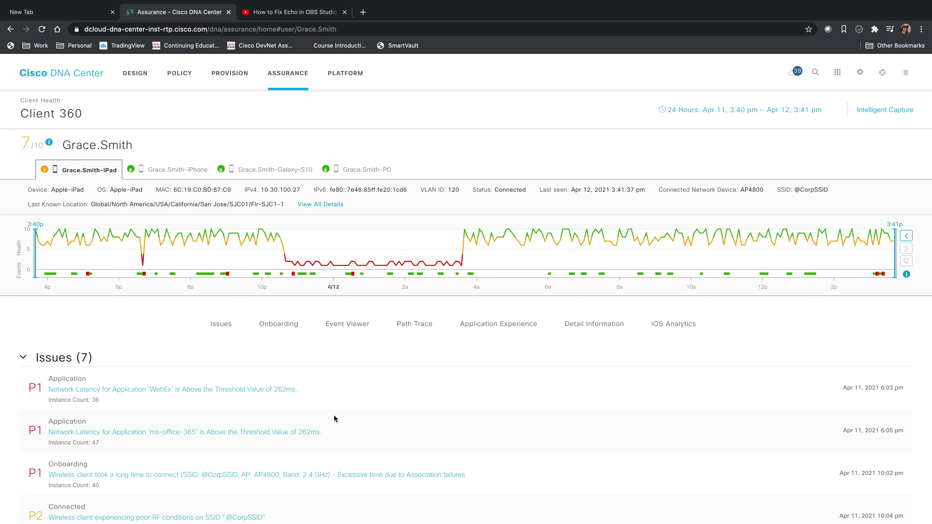
scroll(401, 265, "down", 1)
left_click(400, 257)
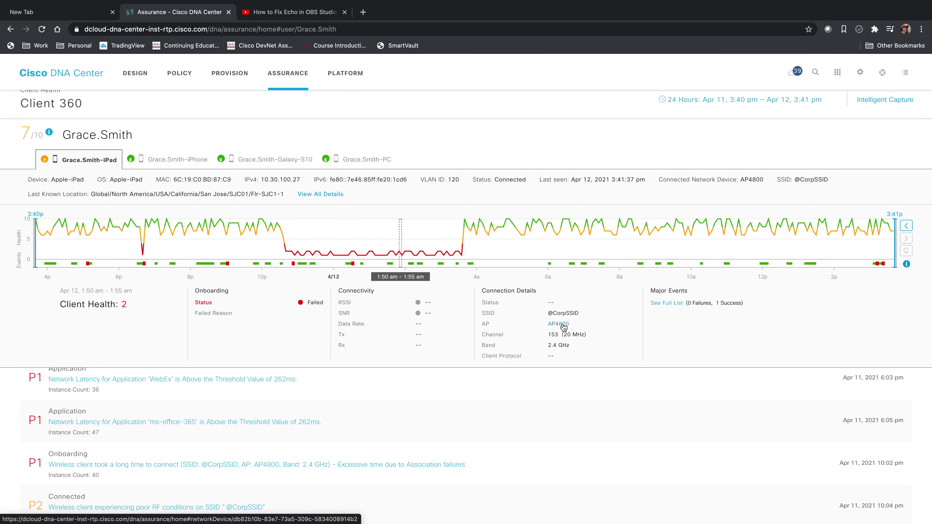
scroll(115, 432, "down", 2)
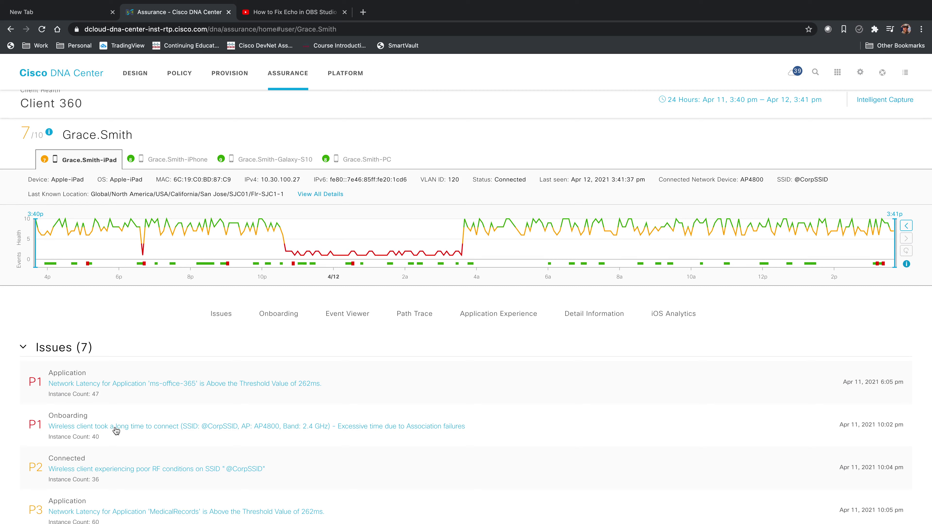
Open the 'Wireless client took a long time to connect' issue and view its four suggested actions.
left_click(116, 426)
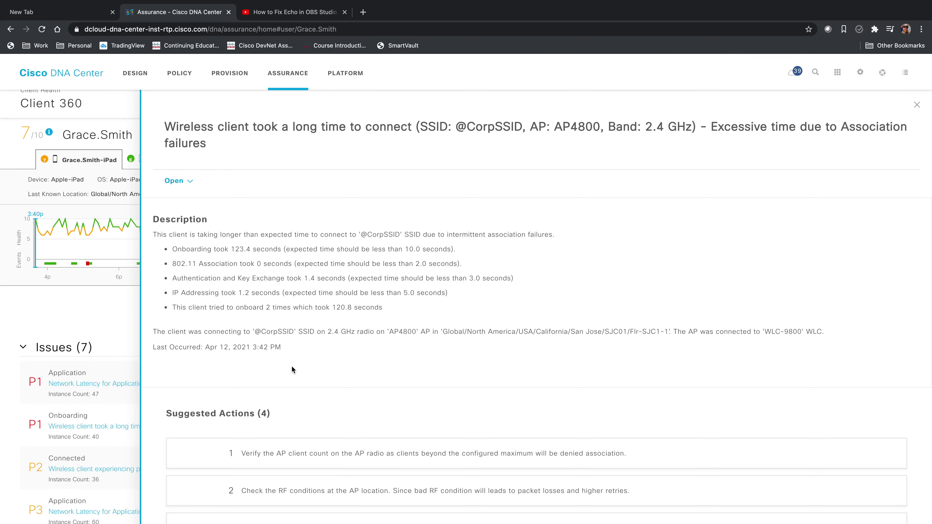
scroll(292, 368, "down", 3)
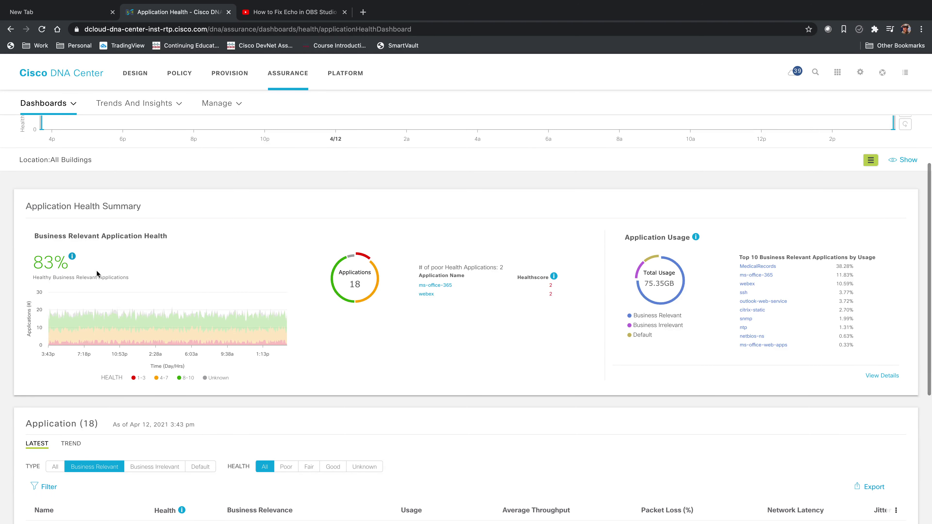
Scroll the Application Health dashboard down to the Application (18) table.
scroll(97, 273, "down", 1)
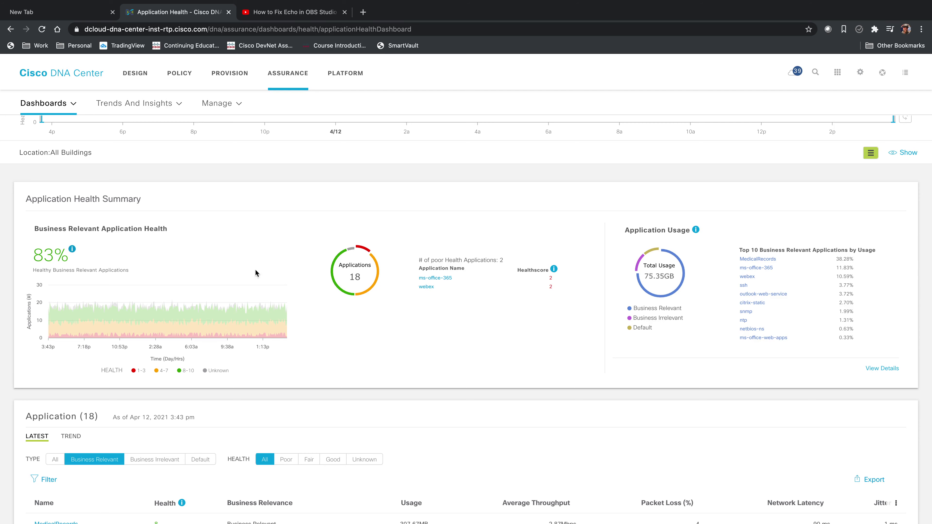
scroll(259, 270, "down", 6)
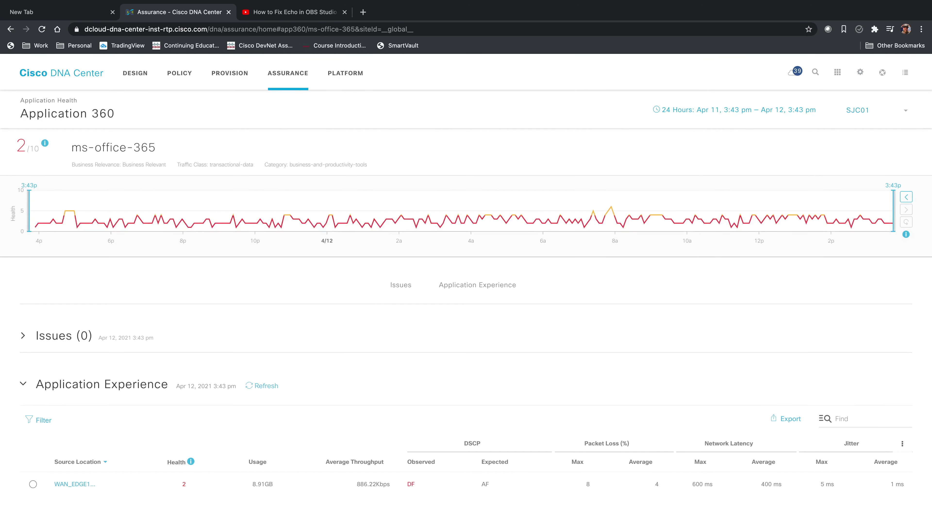
Inspect the ms-office-365 health chart and scroll to Application Experience by source location.
mouse_move(104, 212)
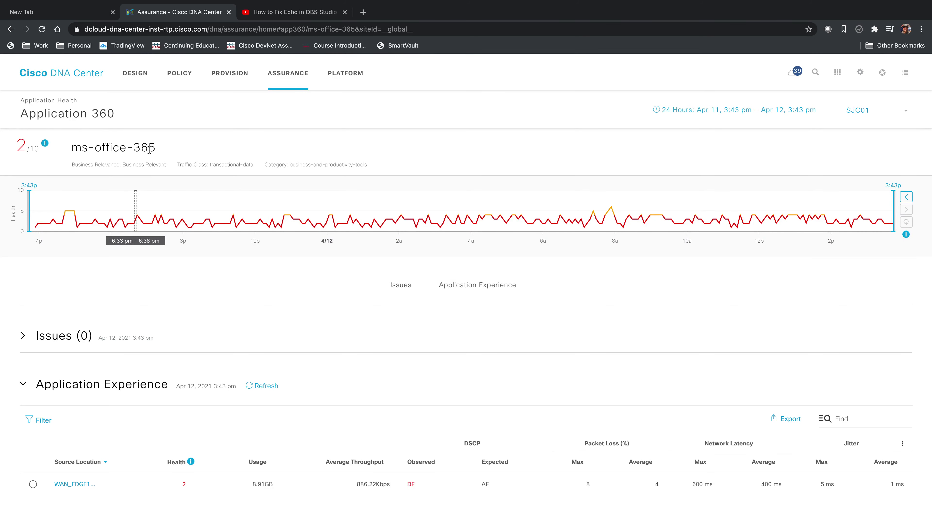
scroll(109, 366, "down", 3)
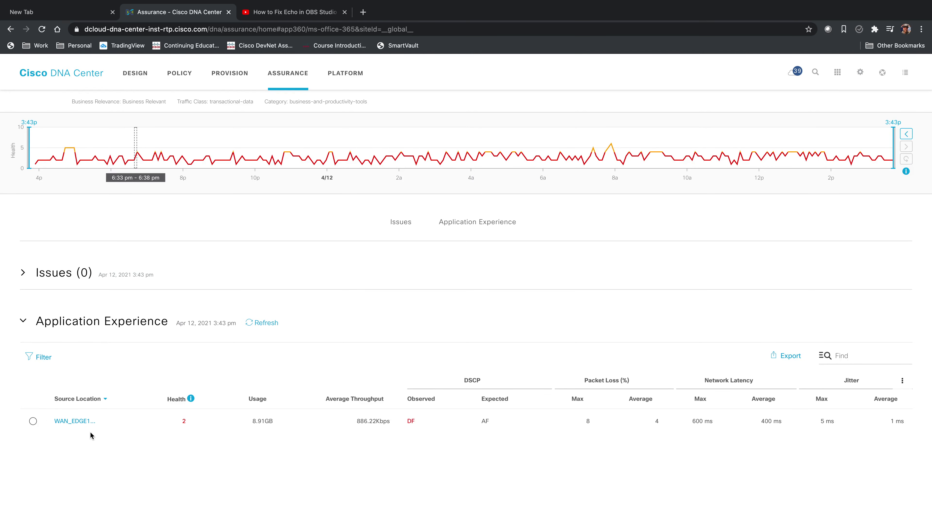
Show ms-office-365 details and clients for WAN_EDGE1, then open WAN_EDGE1's device page.
left_click(33, 422)
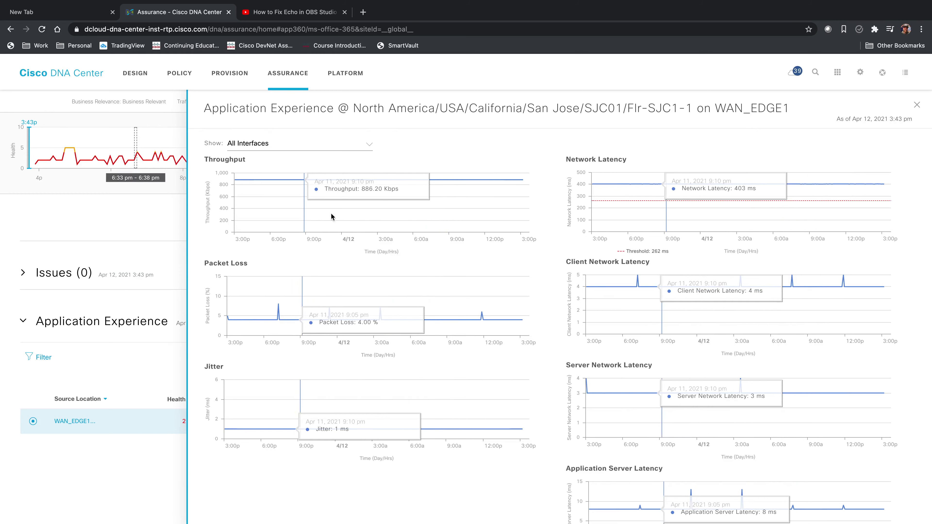
scroll(373, 290, "down", 5)
scroll(372, 290, "down", 1)
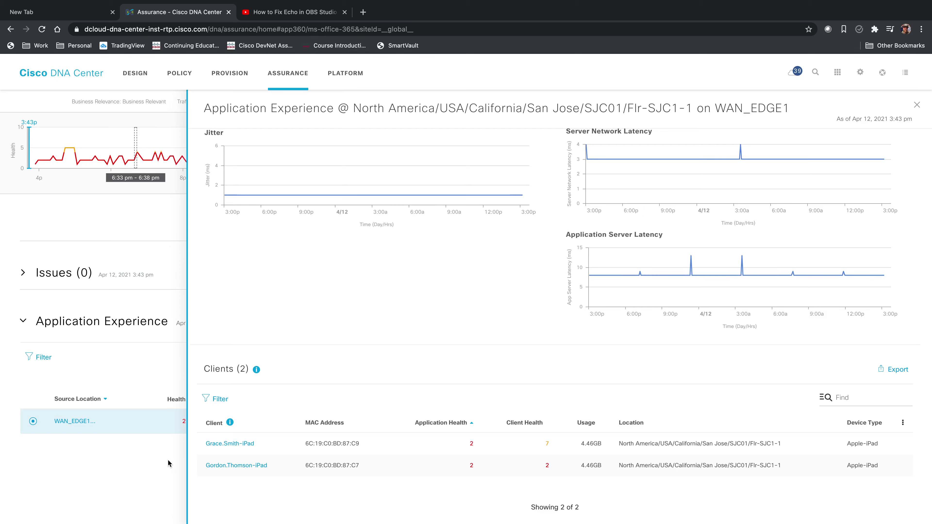
left_click(74, 422)
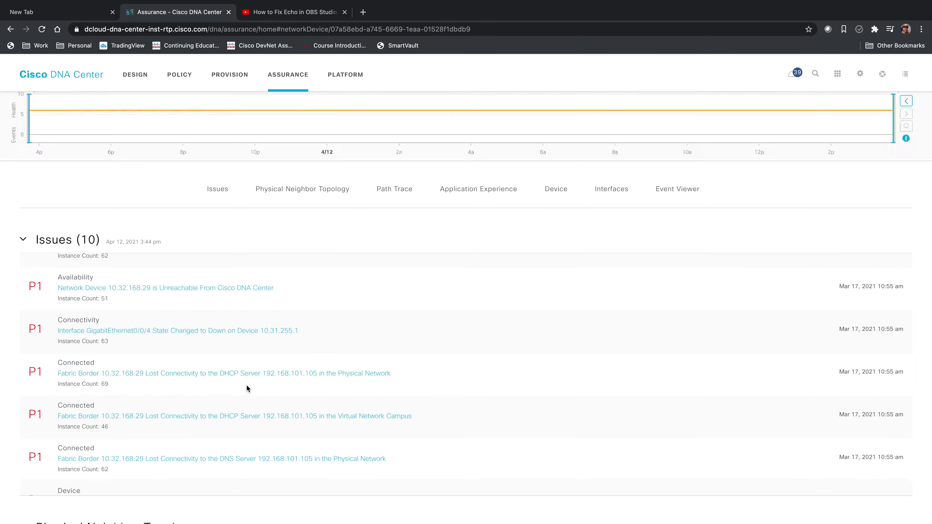
Scroll WAN_EDGE1's Device 360 to check its 6/10 health and the ten P1 connectivity and availability issues.
scroll(223, 333, "up", 3)
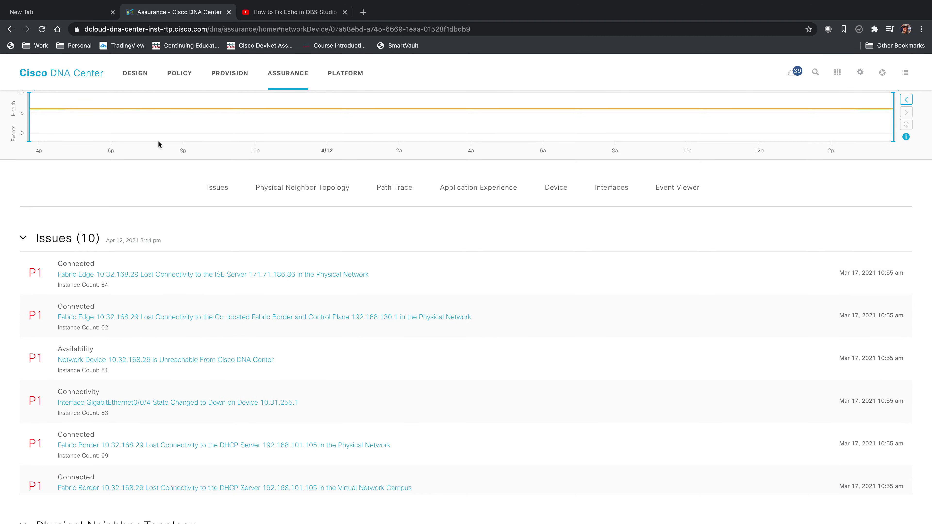
scroll(159, 144, "up", 3)
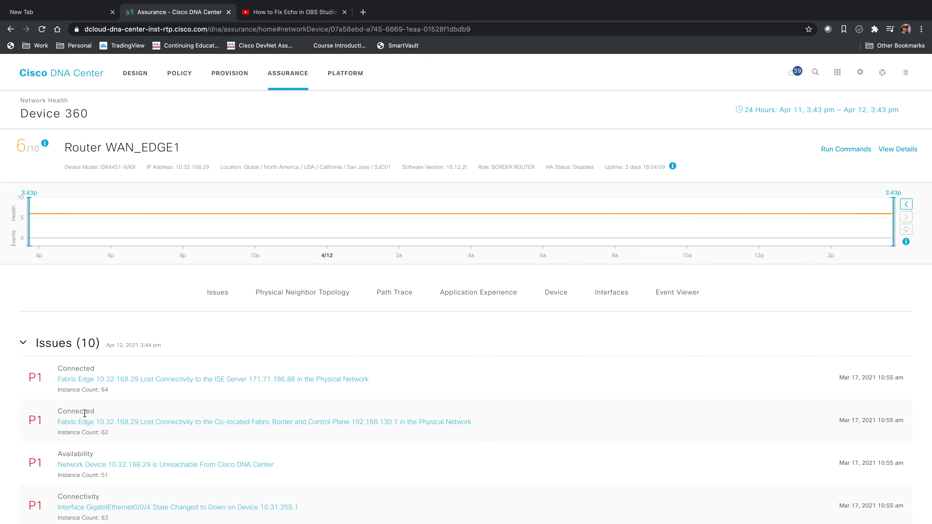
scroll(86, 411, "down", 3)
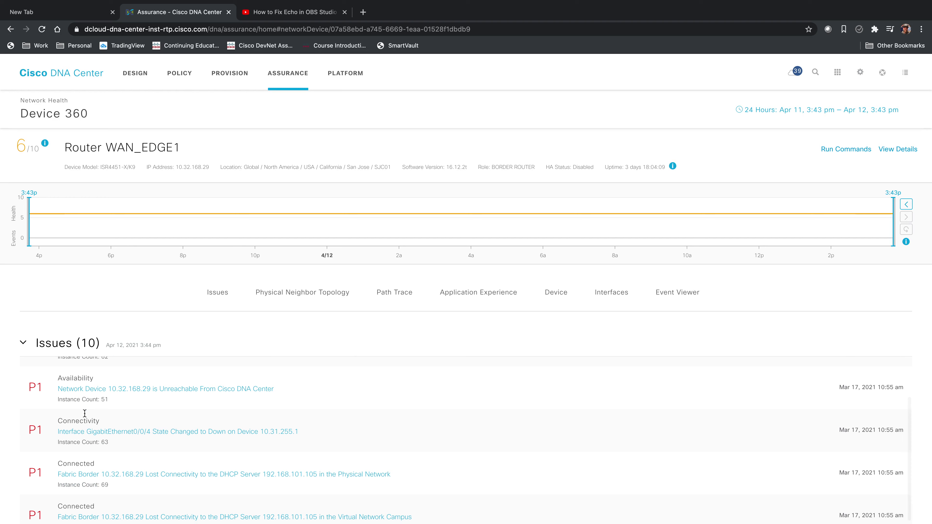
scroll(85, 413, "up", 3)
scroll(84, 413, "up", 1)
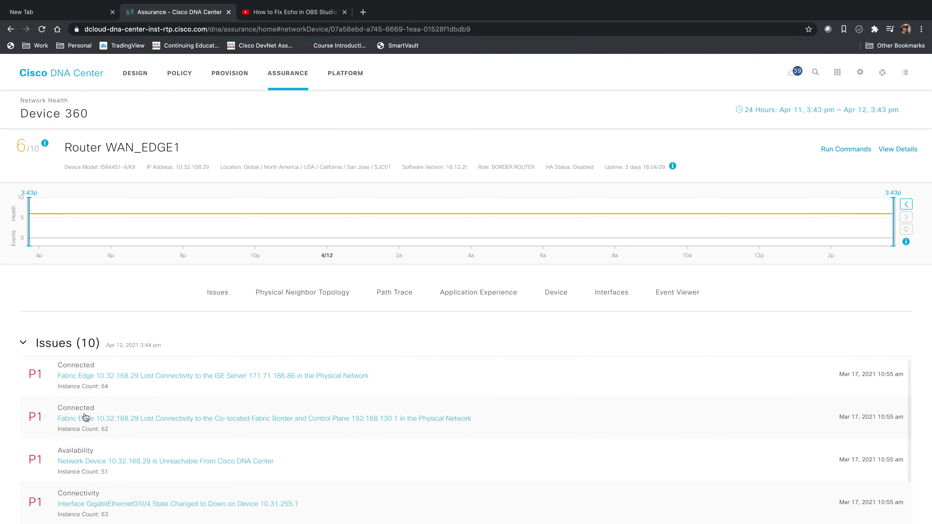